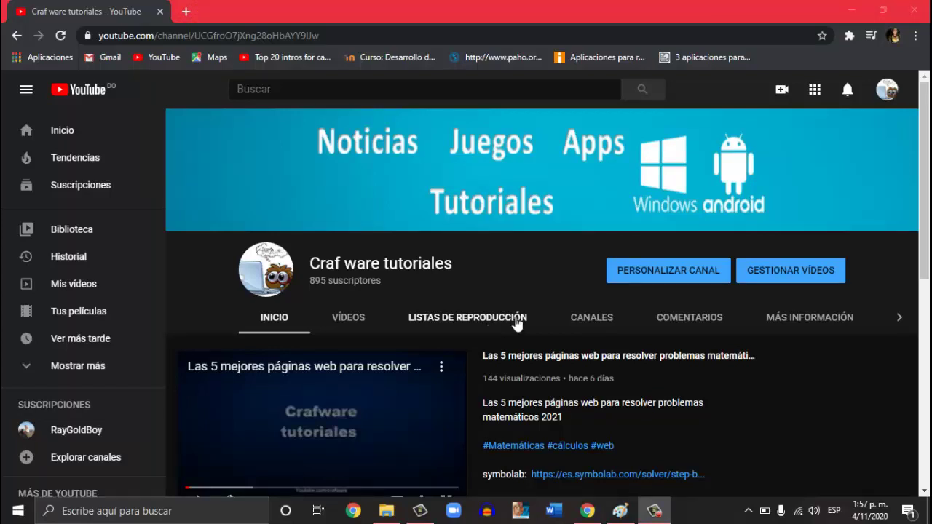
Start a new video upload on the channel and add ecuaciones .mp4 from the desktop
{"action": "left_click", "coordinate": [781, 90]}
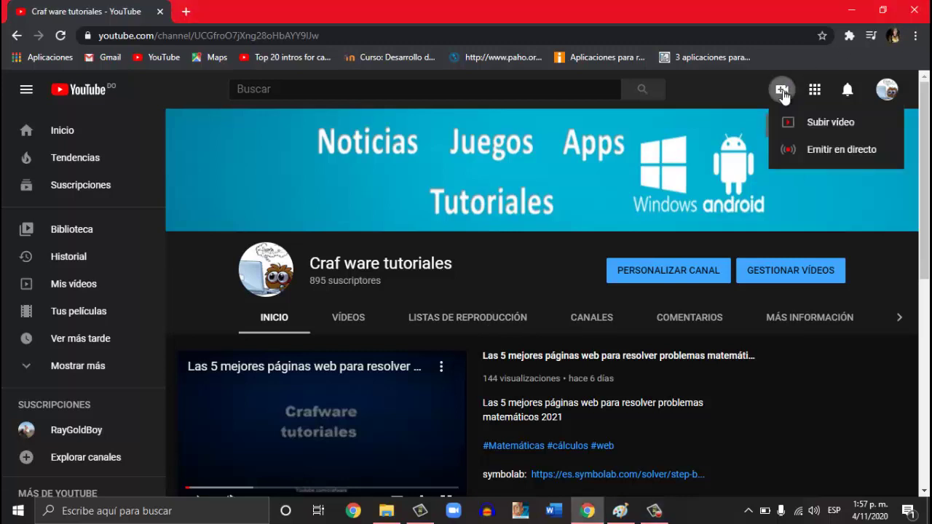
{"action": "left_click", "coordinate": [823, 124]}
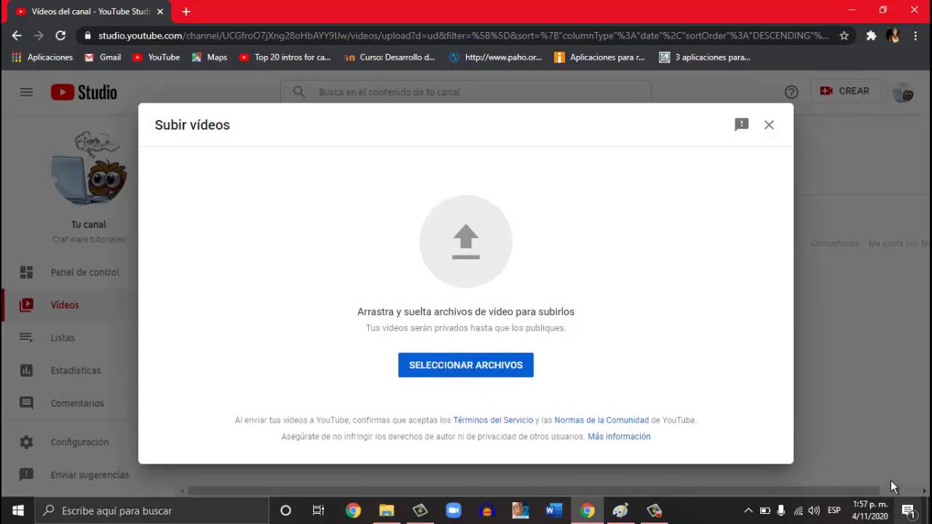
{"action": "key", "text": "super+d"}
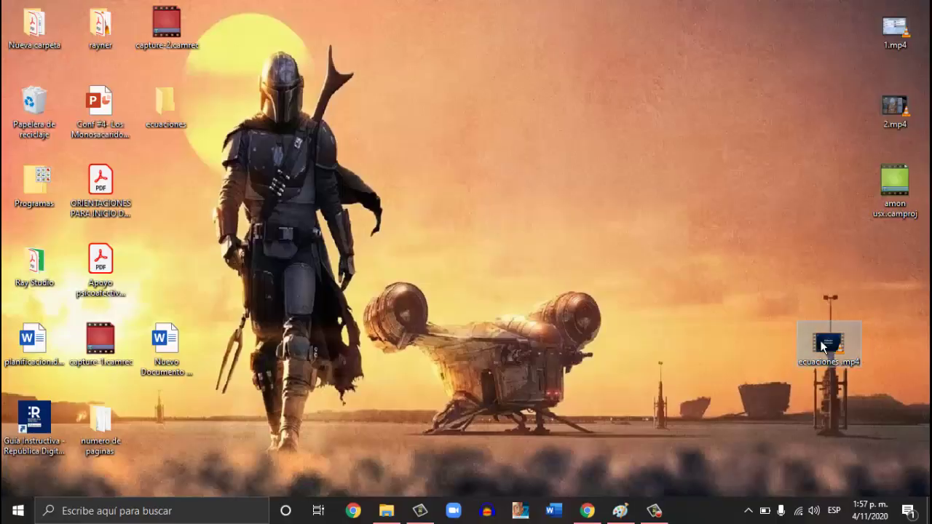
{"action": "left_click_drag", "start_coordinate": [823, 345], "coordinate": [452, 255]}
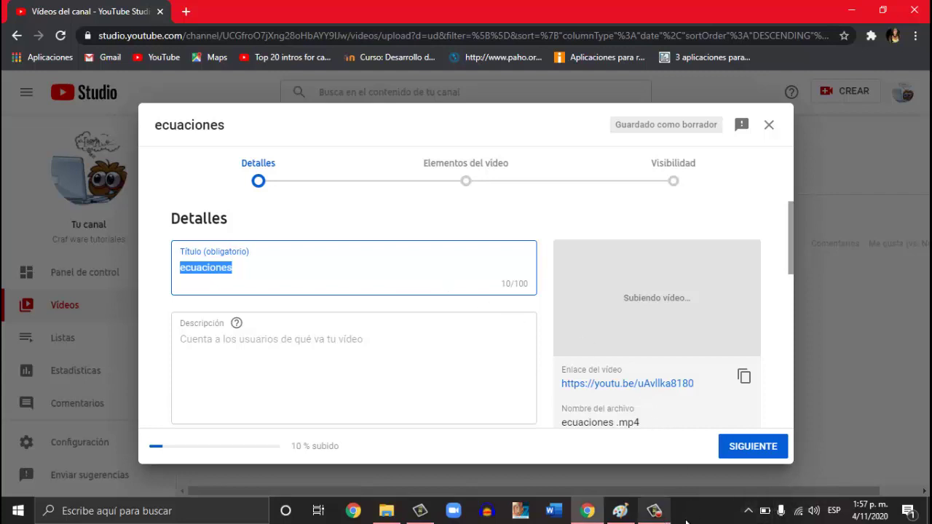
{"action": "left_click", "coordinate": [653, 510]}
{"action": "left_click", "coordinate": [369, 343]}
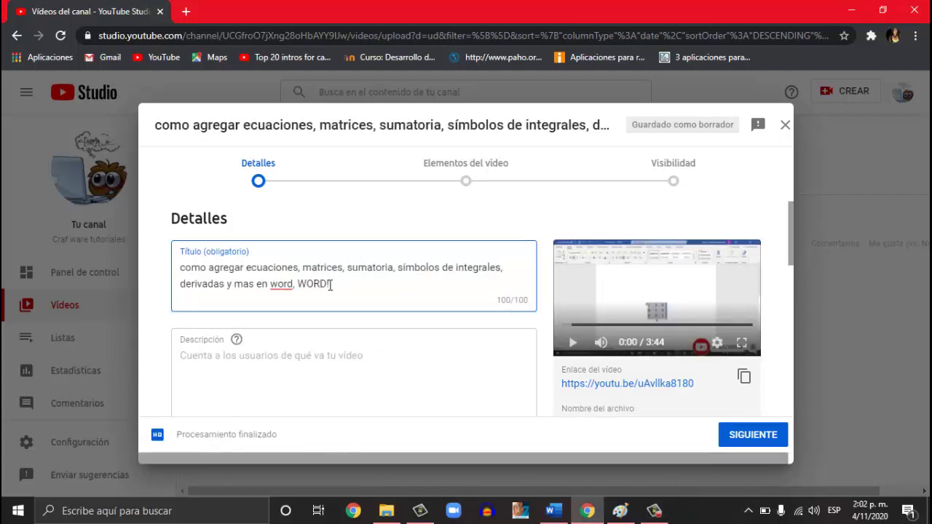
Copy the full video title into the description
{"action": "left_click_drag", "start_coordinate": [330, 285], "coordinate": [183, 245]}
{"action": "right_click", "coordinate": [193, 268]}
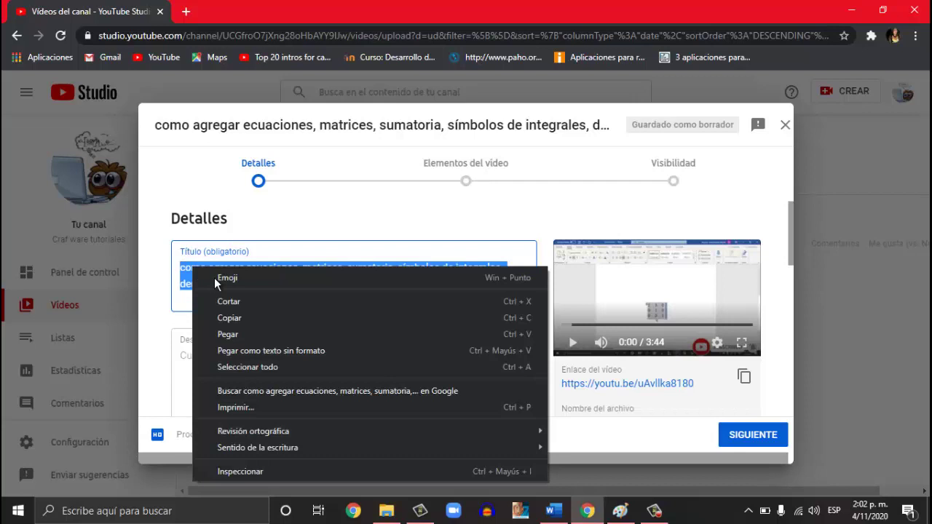
{"action": "left_click", "coordinate": [250, 321]}
{"action": "left_click", "coordinate": [219, 368]}
{"action": "right_click", "coordinate": [219, 367]}
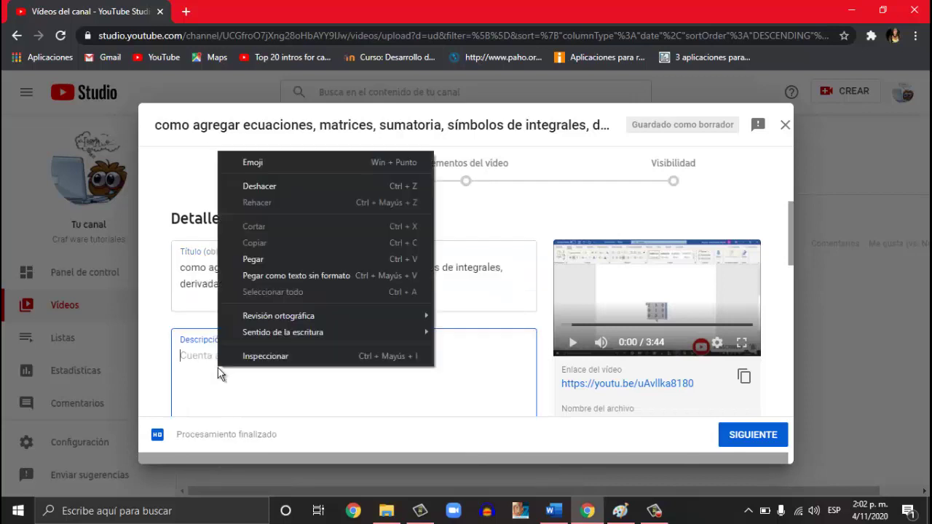
{"action": "left_click", "coordinate": [299, 259]}
Review the thumbnail, playlist and audience settings in the video's details
{"action": "scroll", "coordinate": [360, 337], "scroll_direction": "down", "scroll_amount": 3}
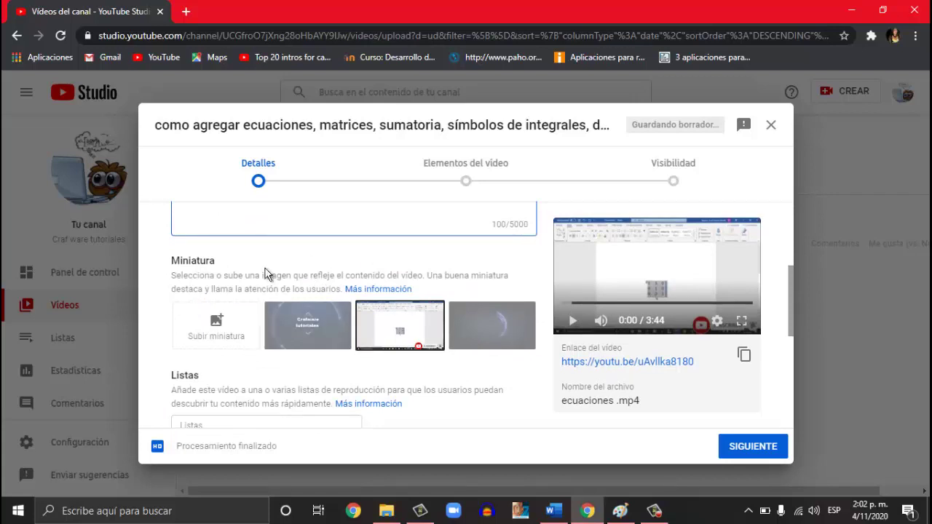
{"action": "scroll", "coordinate": [333, 312], "scroll_direction": "down", "scroll_amount": 2}
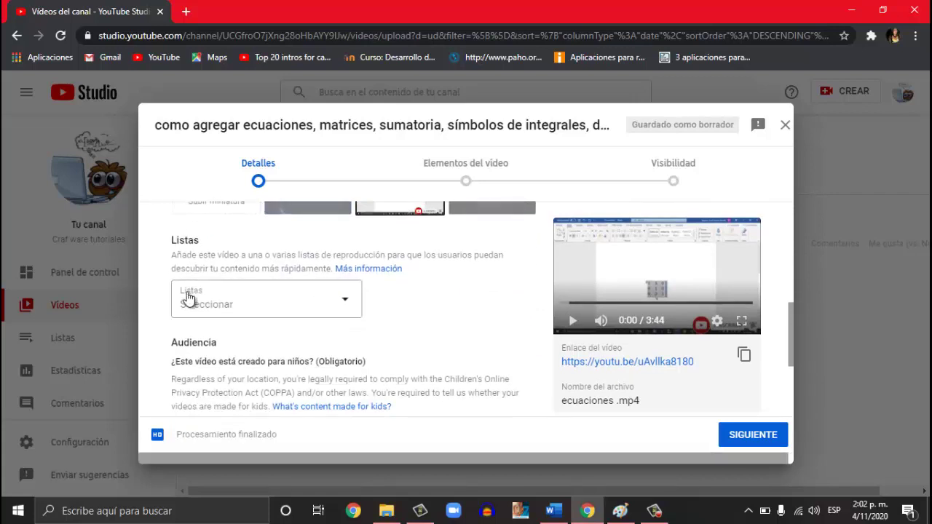
{"action": "scroll", "coordinate": [331, 251], "scroll_direction": "up", "scroll_amount": 1}
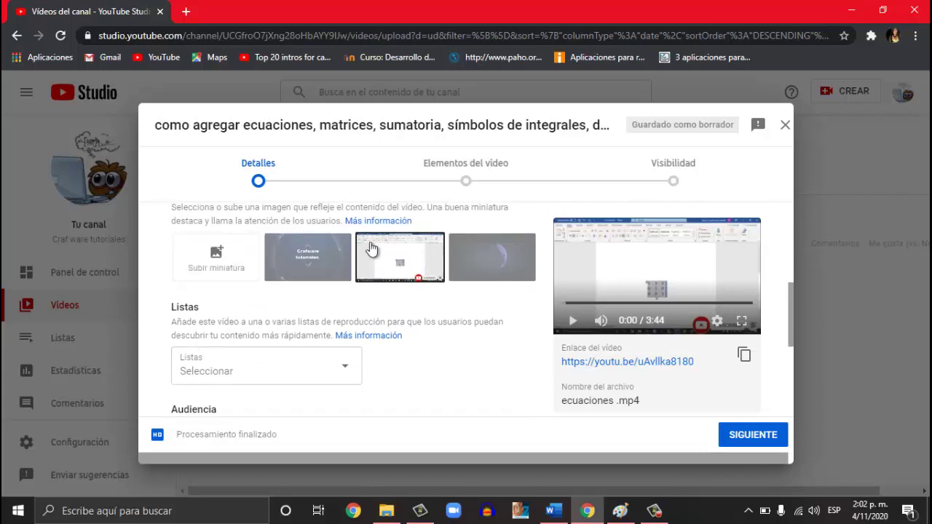
{"action": "scroll", "coordinate": [284, 291], "scroll_direction": "down", "scroll_amount": 3}
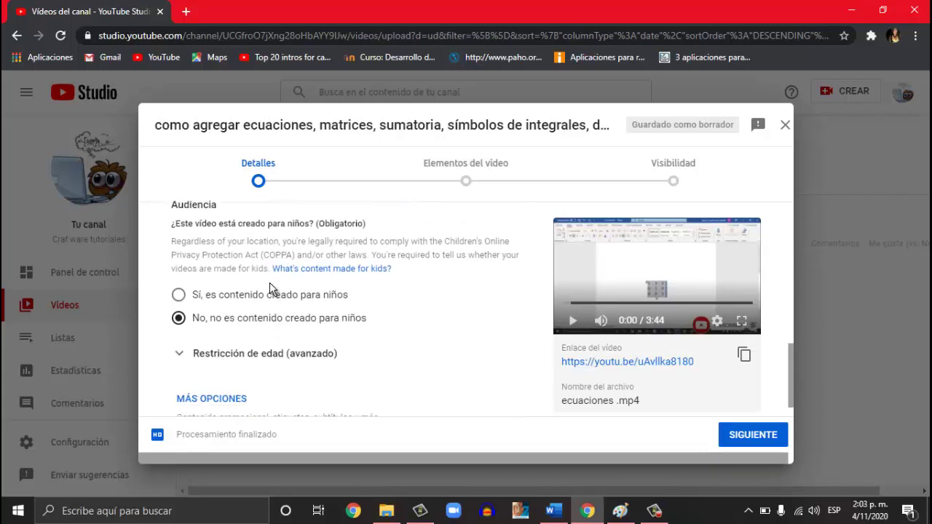
{"action": "scroll", "coordinate": [291, 283], "scroll_direction": "down", "scroll_amount": 1}
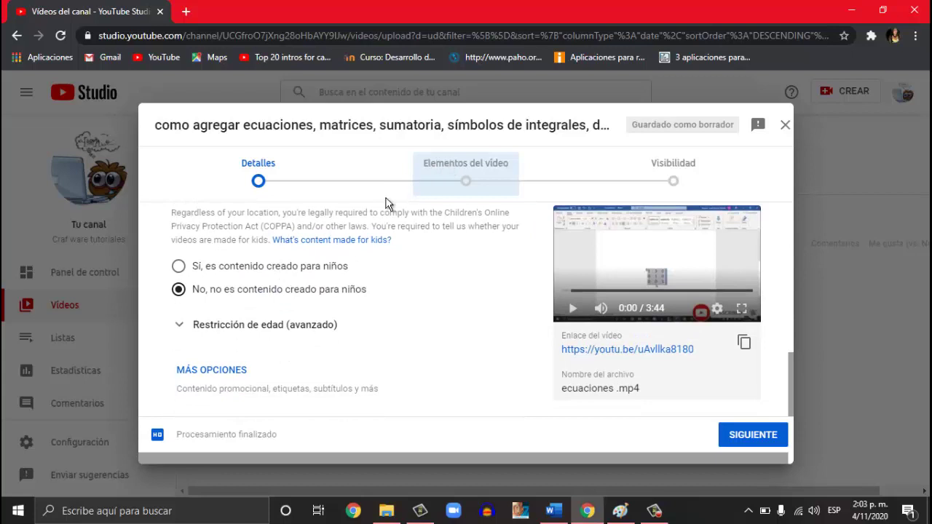
{"action": "scroll", "coordinate": [366, 260], "scroll_direction": "up", "scroll_amount": 1}
{"action": "scroll", "coordinate": [366, 260], "scroll_direction": "up", "scroll_amount": 5}
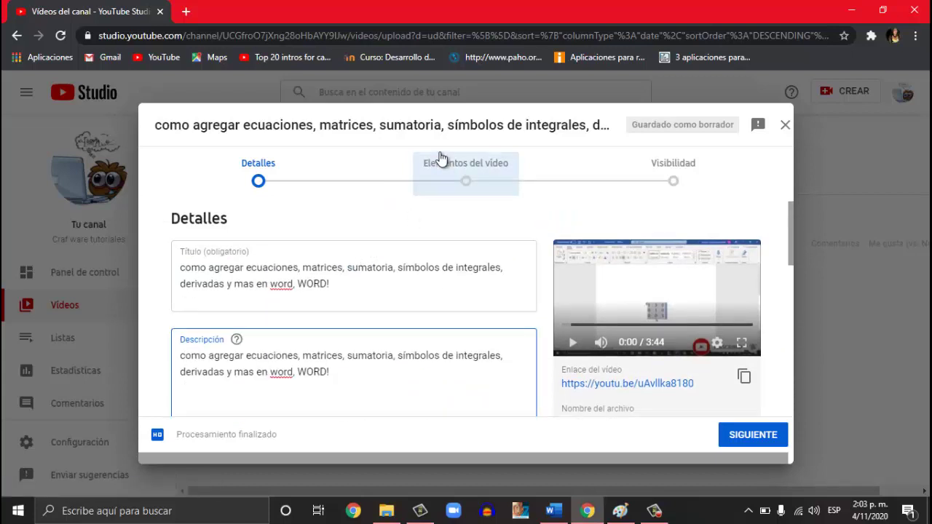
Advance through the video elements stage to the Visibilidad stage and look over its publishing options
{"action": "left_click", "coordinate": [495, 171]}
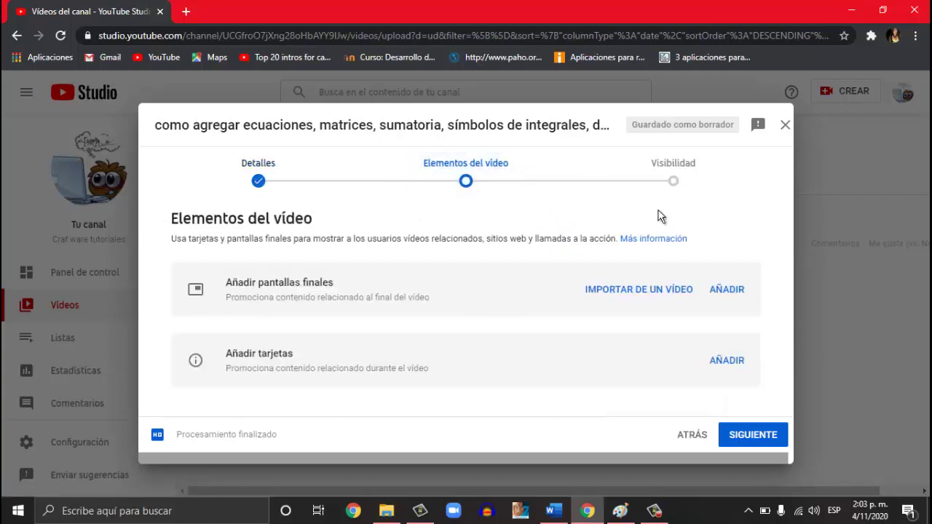
{"action": "left_click", "coordinate": [656, 164]}
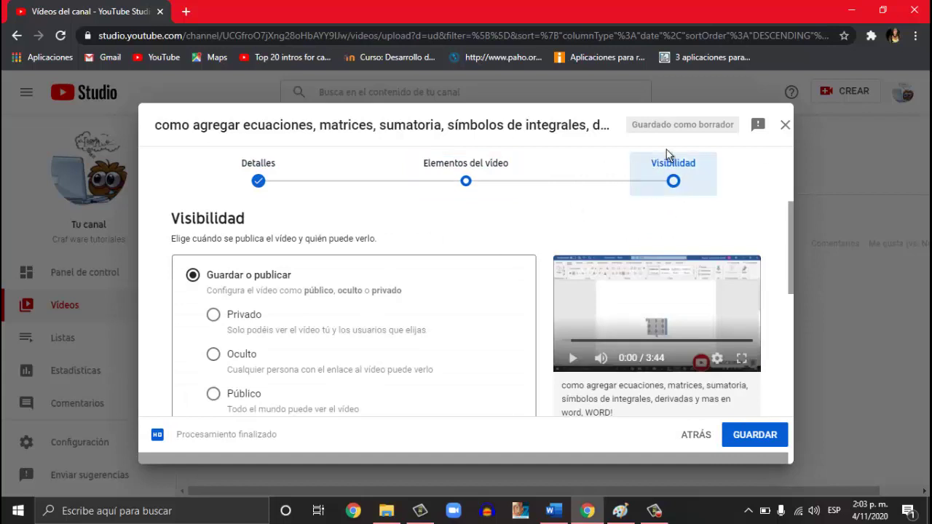
{"action": "scroll", "coordinate": [466, 287], "scroll_direction": "down", "scroll_amount": 5}
{"action": "scroll", "coordinate": [462, 287], "scroll_direction": "up", "scroll_amount": 5}
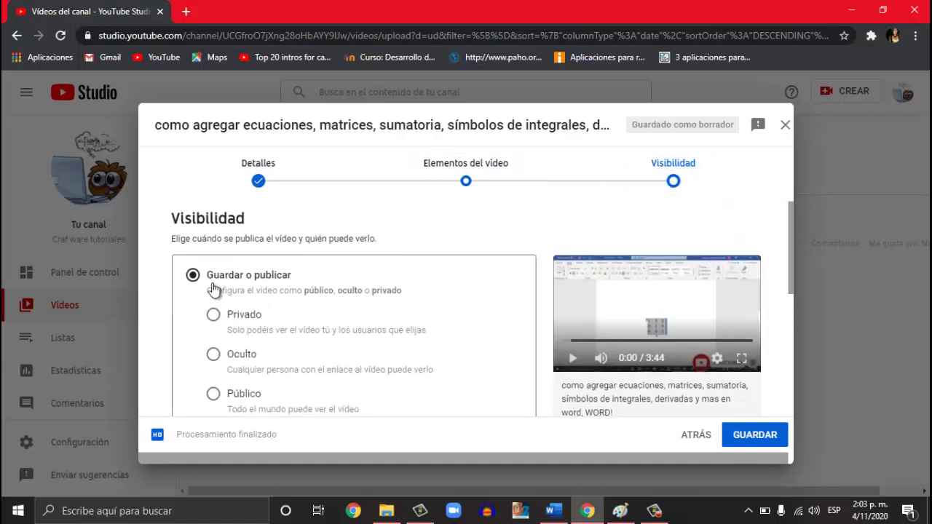
Set the video's visibility to Público
{"action": "scroll", "coordinate": [283, 299], "scroll_direction": "down", "scroll_amount": 1}
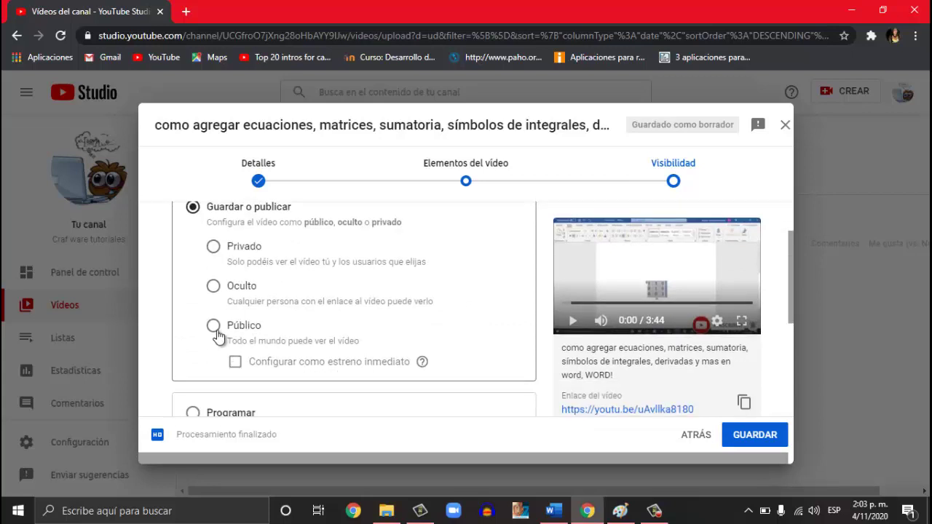
{"action": "left_click", "coordinate": [214, 327]}
Switch the video's publication to the Programar option
{"action": "scroll", "coordinate": [270, 291], "scroll_direction": "down", "scroll_amount": 2}
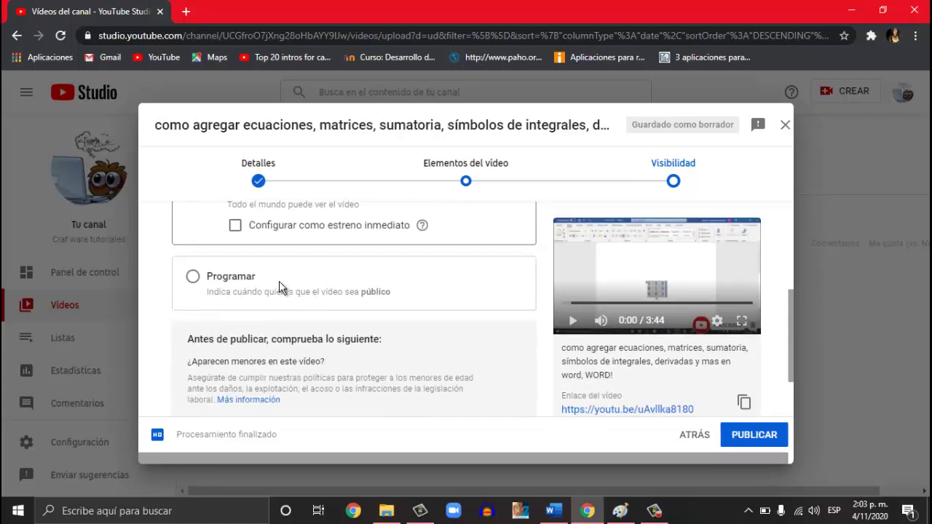
{"action": "scroll", "coordinate": [279, 284], "scroll_direction": "up", "scroll_amount": 1}
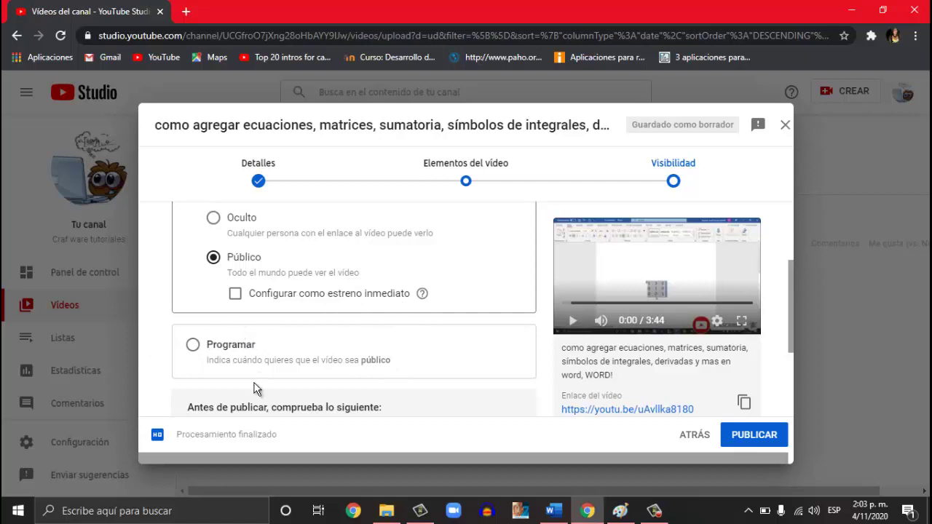
{"action": "left_click", "coordinate": [193, 344]}
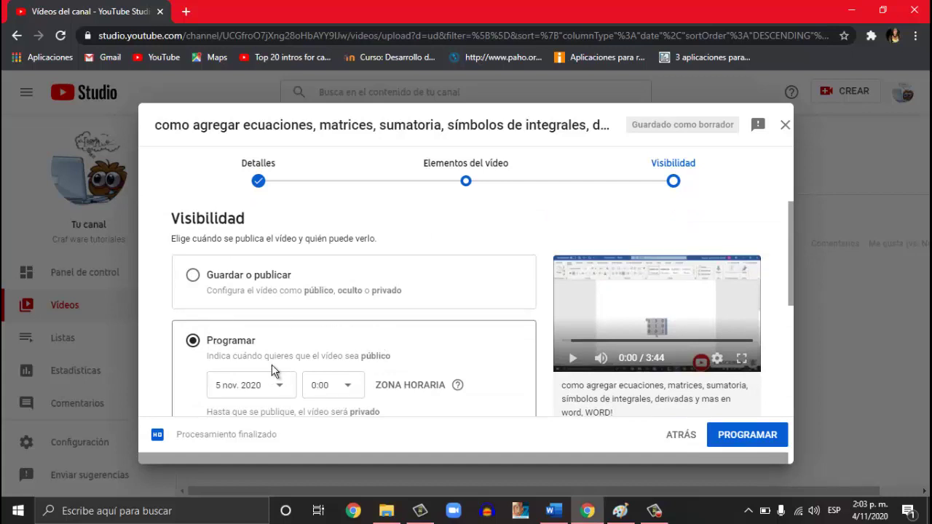
{"action": "scroll", "coordinate": [286, 368], "scroll_direction": "down", "scroll_amount": 2}
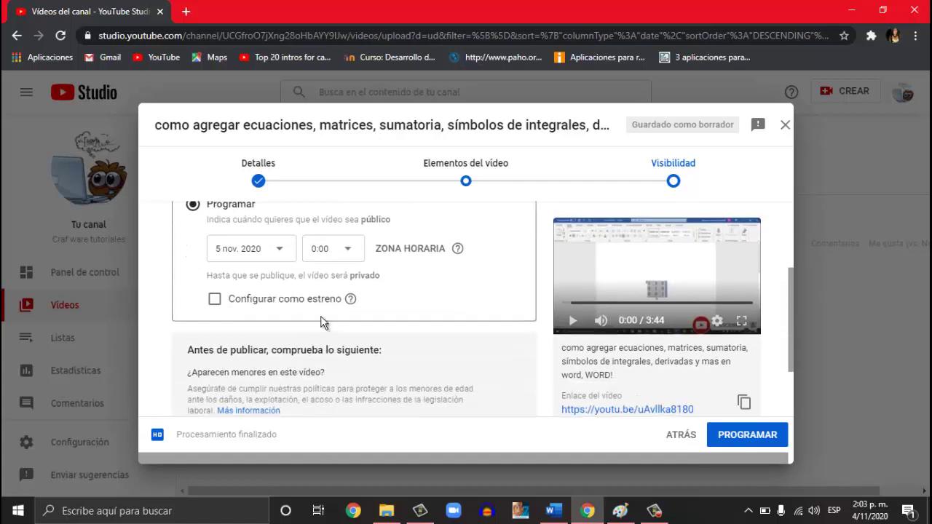
Examine the range of dates offered in the scheduling calendar and close it without choosing a date
{"action": "left_click", "coordinate": [279, 251]}
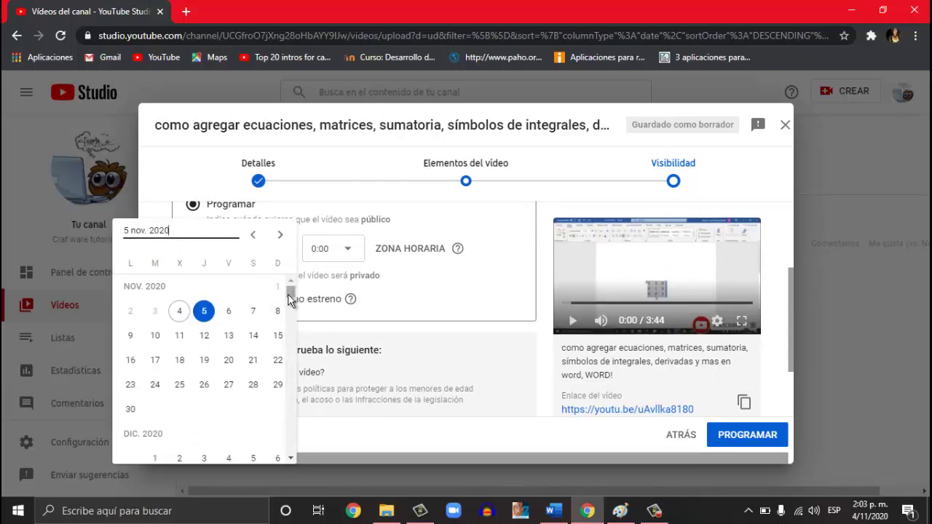
{"action": "scroll", "coordinate": [291, 298], "scroll_direction": "down", "scroll_amount": 5}
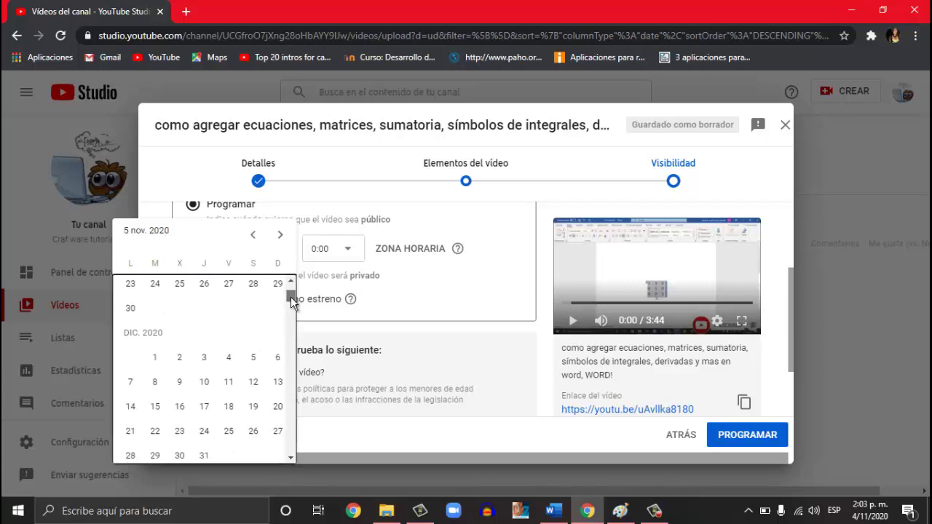
{"action": "left_click_drag", "start_coordinate": [290, 324], "coordinate": [284, 443]}
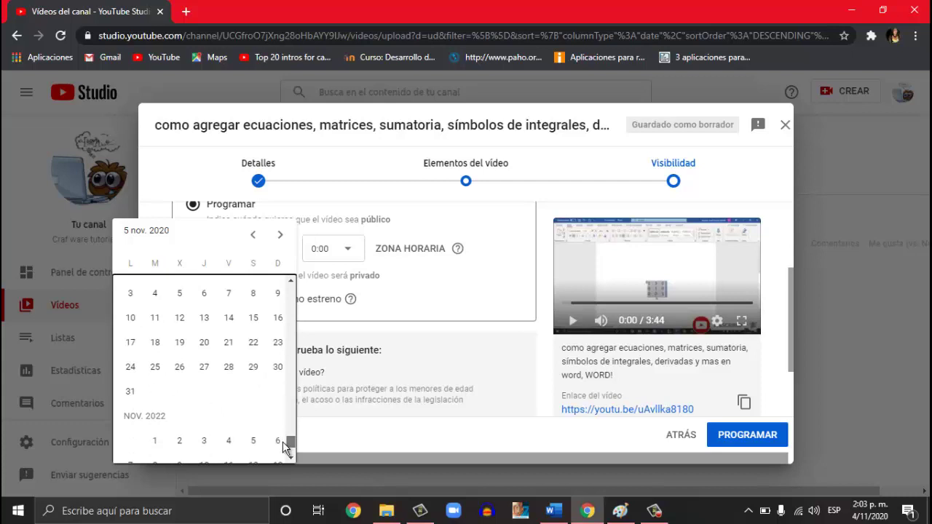
{"action": "left_click_drag", "start_coordinate": [283, 442], "coordinate": [287, 287]}
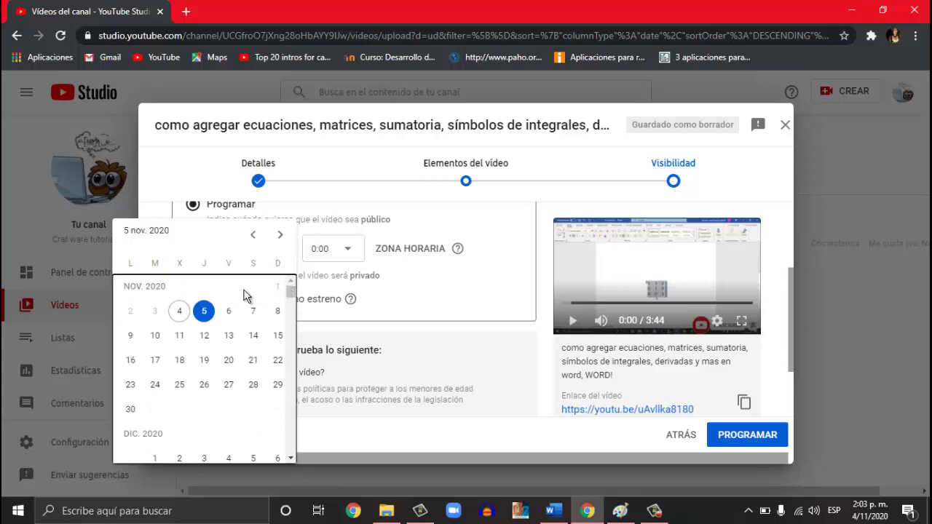
{"action": "left_click", "coordinate": [185, 159]}
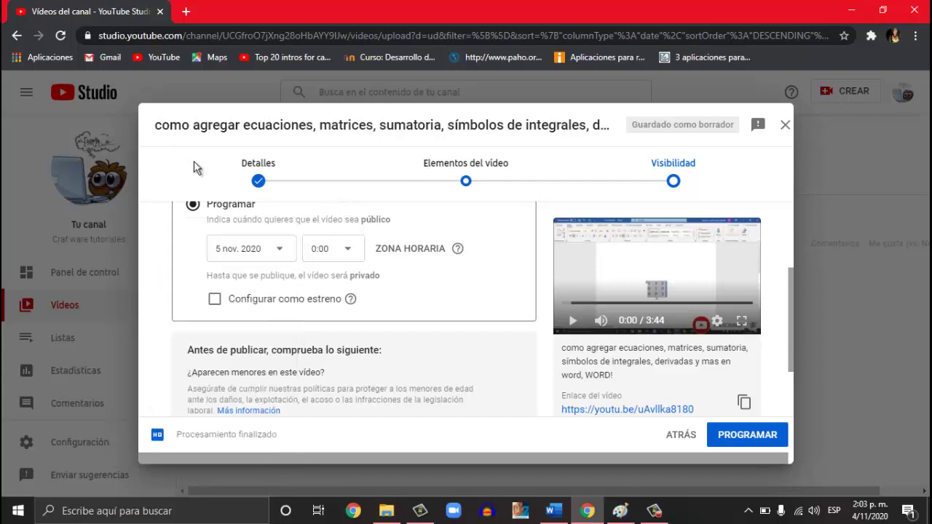
Try 4 nov. 2020 as the scheduled publication date, and set it back to 5 nov. 2020
{"action": "left_click", "coordinate": [277, 253]}
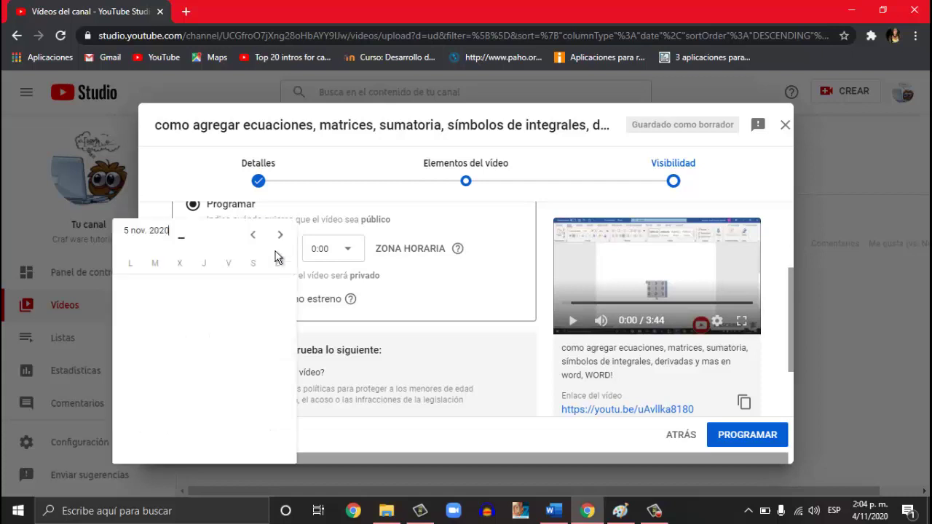
{"action": "left_click", "coordinate": [179, 311]}
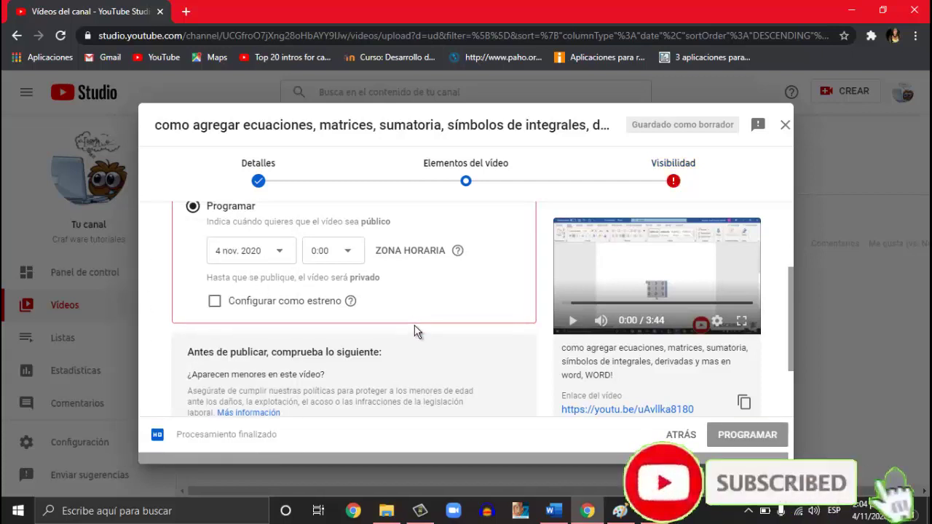
{"action": "scroll", "coordinate": [414, 325], "scroll_direction": "up", "scroll_amount": 2}
{"action": "scroll", "coordinate": [393, 333], "scroll_direction": "down", "scroll_amount": 1}
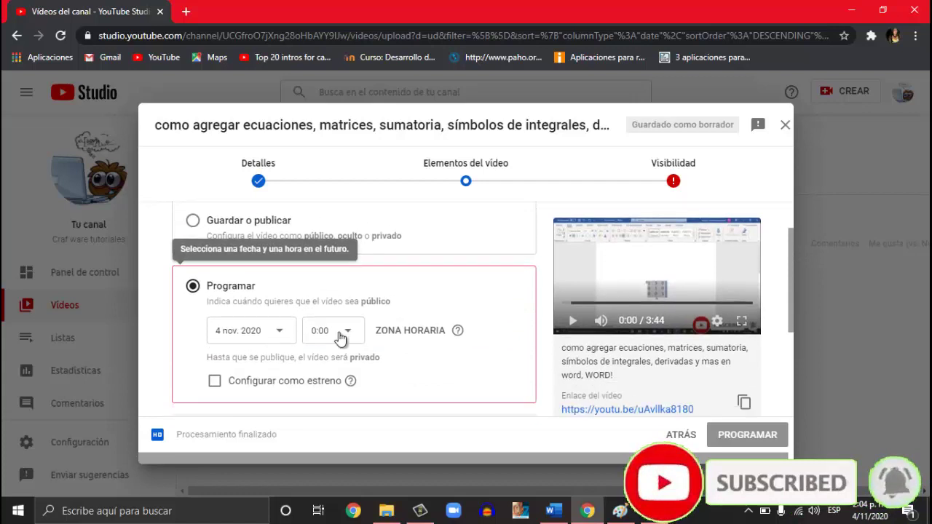
{"action": "left_click", "coordinate": [275, 324]}
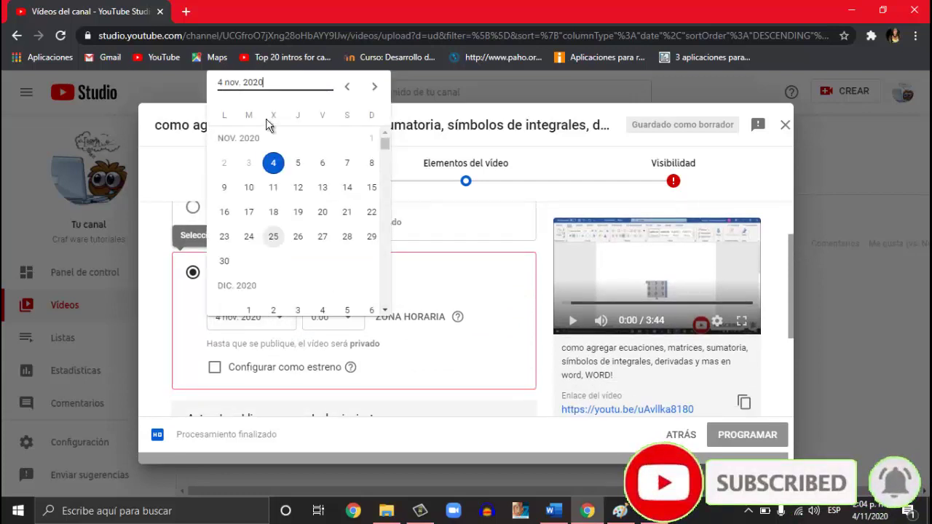
{"action": "left_click", "coordinate": [300, 172]}
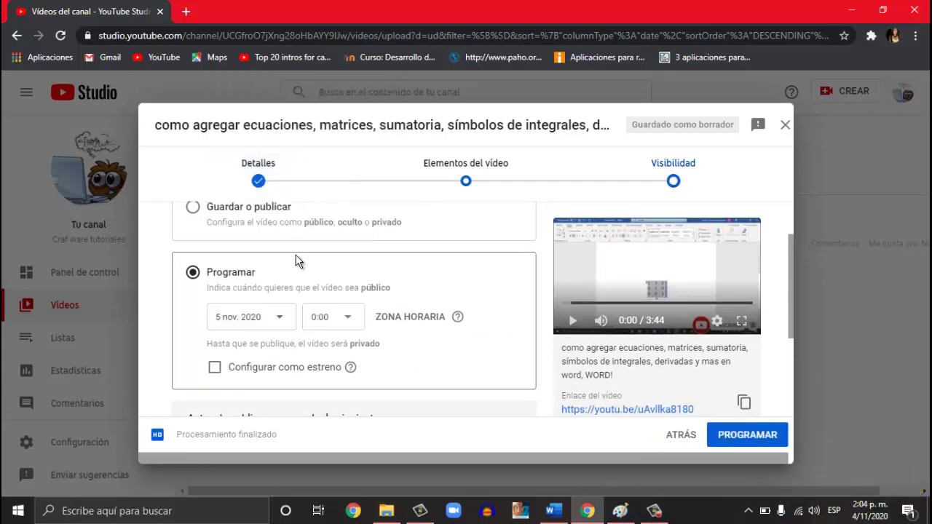
Set the video's scheduled publication to 4 nov. 2020 at 14:15
{"action": "left_click", "coordinate": [279, 321]}
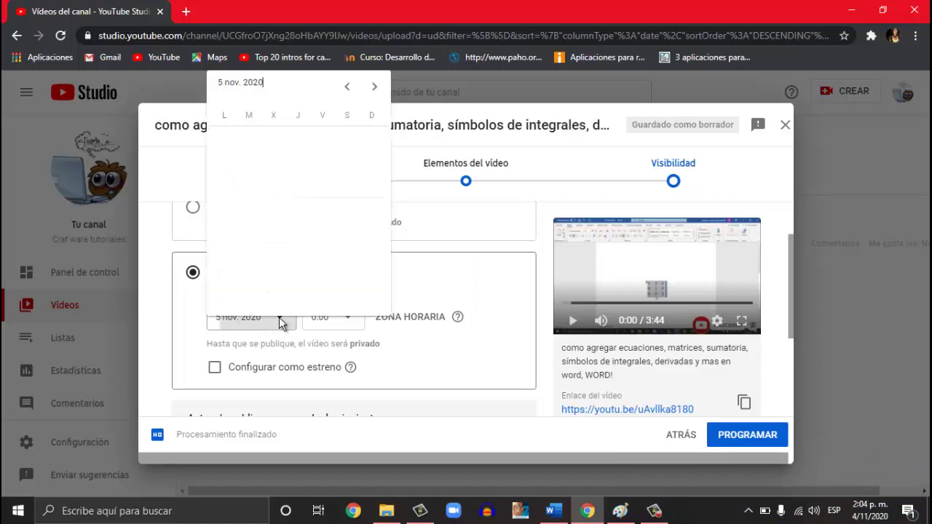
{"action": "left_click", "coordinate": [271, 164]}
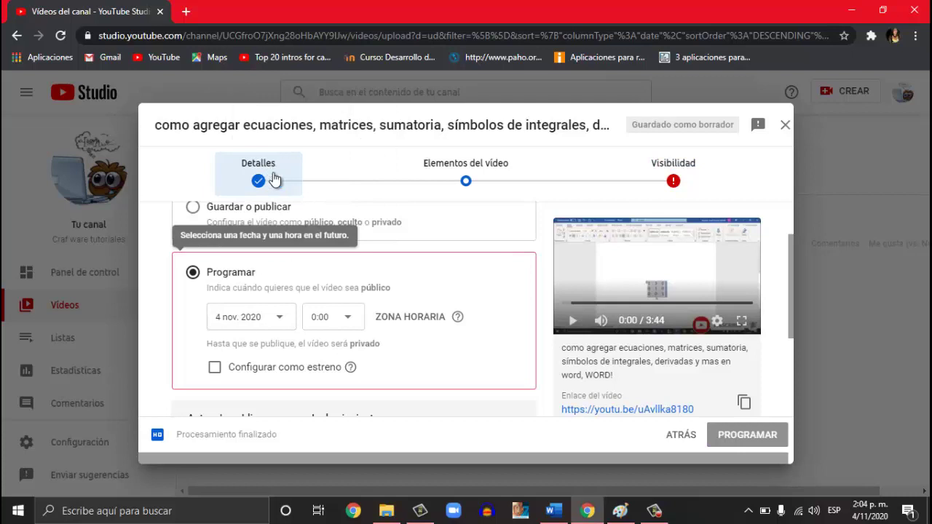
{"action": "left_click", "coordinate": [348, 318]}
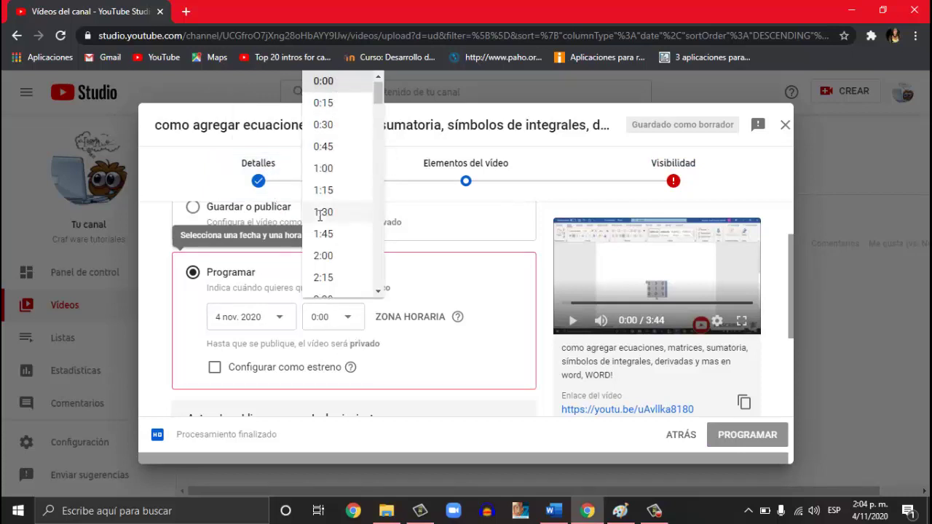
{"action": "scroll", "coordinate": [324, 219], "scroll_direction": "down", "scroll_amount": 15}
{"action": "scroll", "coordinate": [324, 227], "scroll_direction": "down", "scroll_amount": 10}
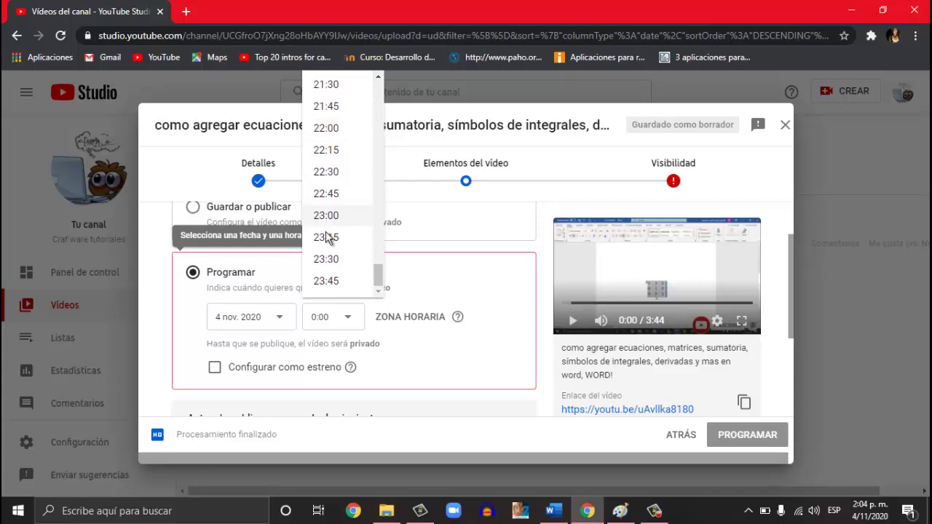
{"action": "scroll", "coordinate": [334, 244], "scroll_direction": "up", "scroll_amount": 3}
{"action": "scroll", "coordinate": [333, 244], "scroll_direction": "up", "scroll_amount": 5}
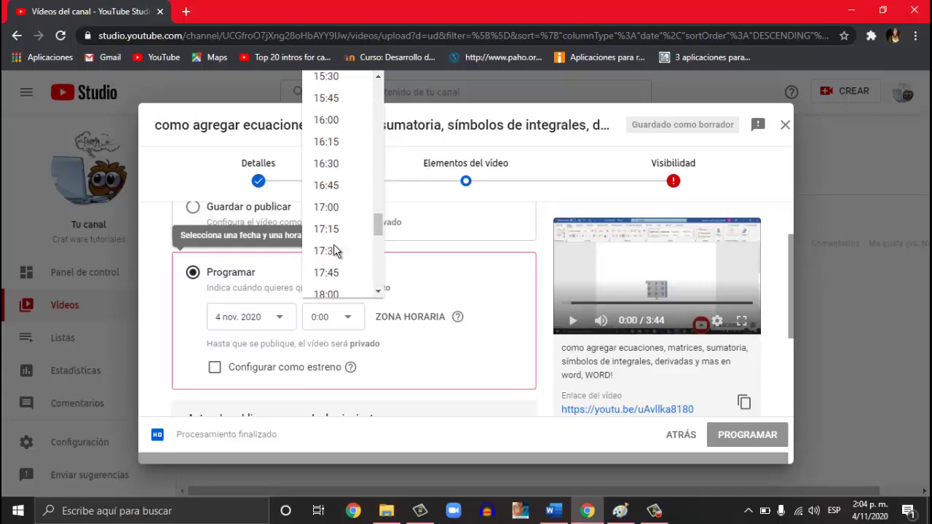
{"action": "scroll", "coordinate": [333, 244], "scroll_direction": "down", "scroll_amount": 8}
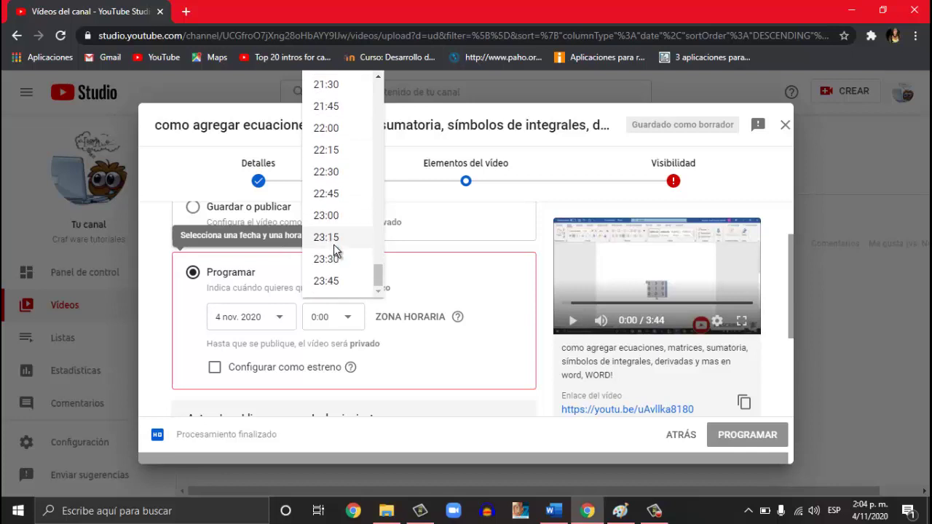
{"action": "scroll", "coordinate": [333, 247], "scroll_direction": "up", "scroll_amount": 8}
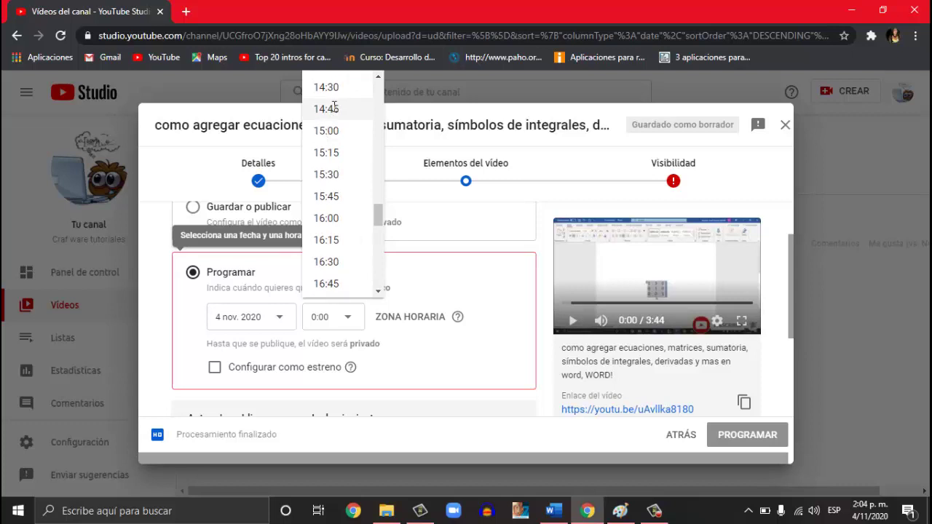
{"action": "scroll", "coordinate": [333, 109], "scroll_direction": "up", "scroll_amount": 3}
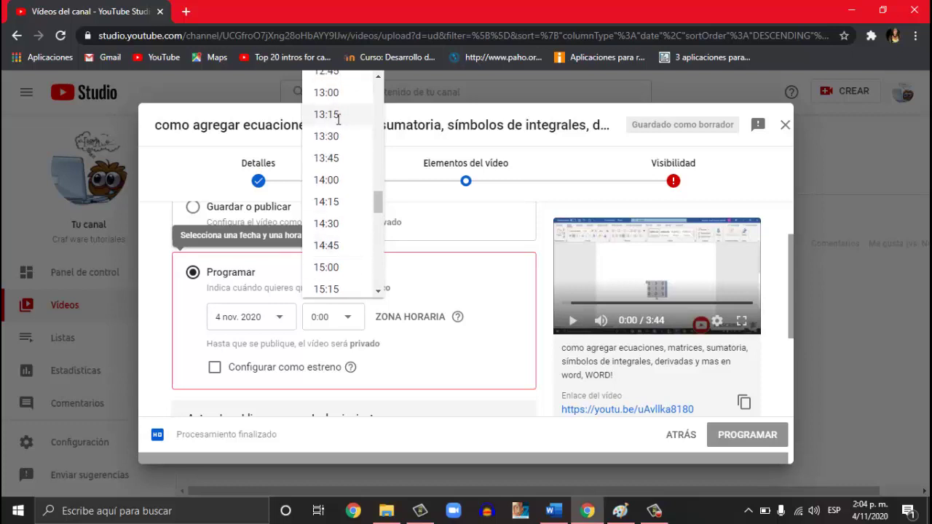
{"action": "left_click", "coordinate": [337, 202]}
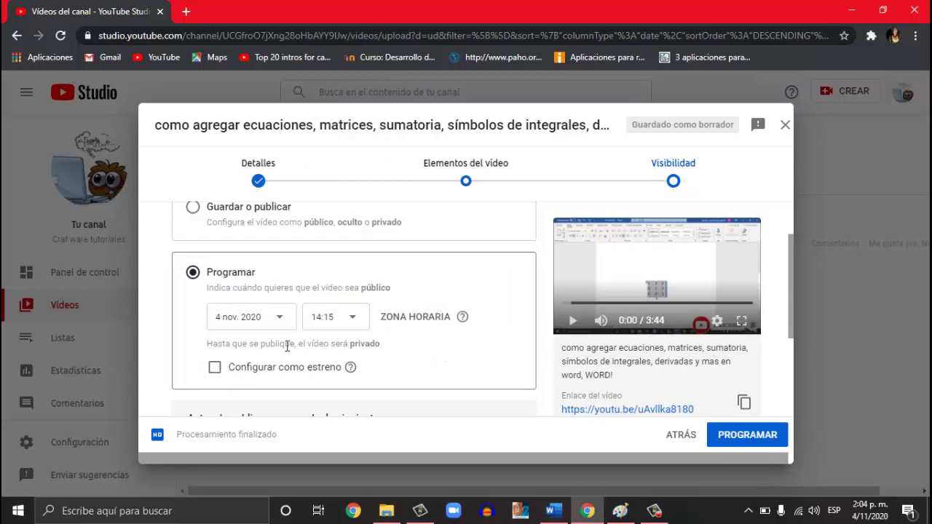
Examine the Configurar como estreno option with its help and the checks to make before publishing
{"action": "scroll", "coordinate": [243, 349], "scroll_direction": "down", "scroll_amount": 2}
{"action": "scroll", "coordinate": [245, 286], "scroll_direction": "up", "scroll_amount": 1}
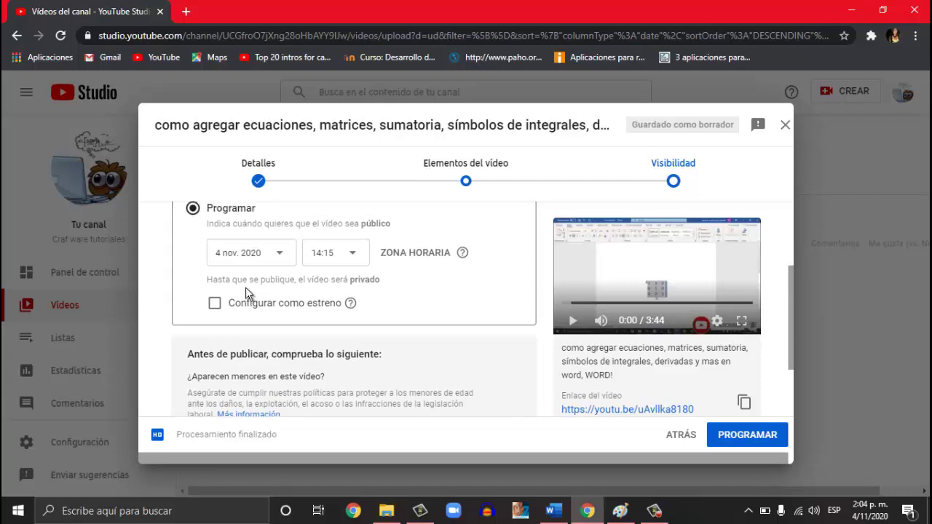
{"action": "scroll", "coordinate": [218, 327], "scroll_direction": "up", "scroll_amount": 1}
{"action": "mouse_move", "coordinate": [350, 369]}
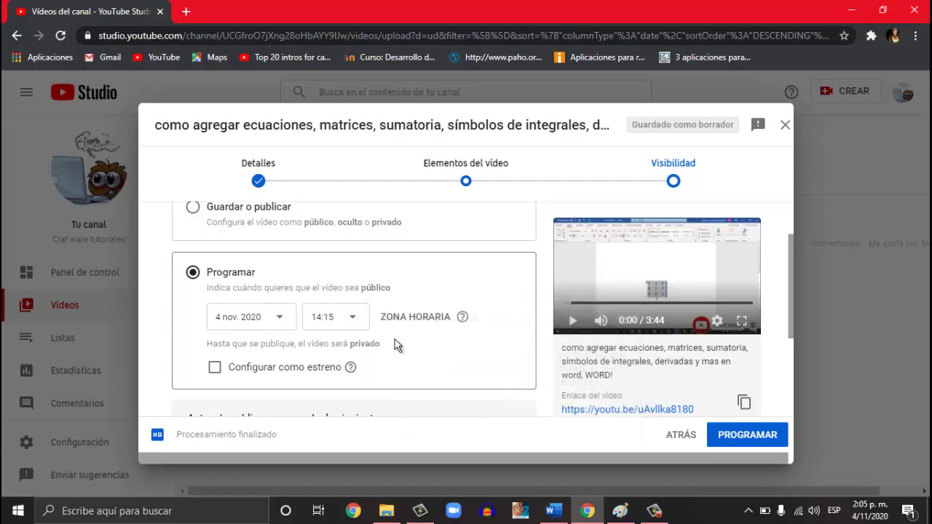
{"action": "scroll", "coordinate": [349, 332], "scroll_direction": "down", "scroll_amount": 2}
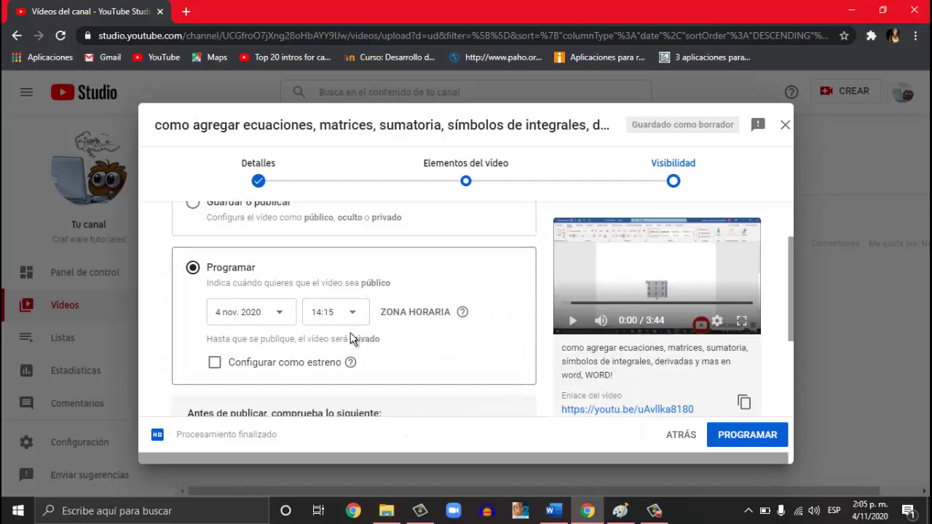
{"action": "scroll", "coordinate": [357, 326], "scroll_direction": "up", "scroll_amount": 1}
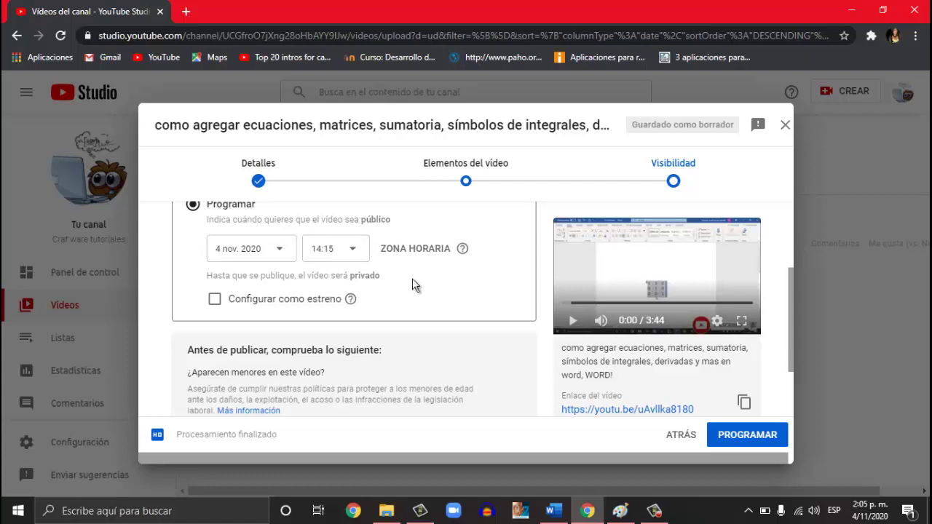
{"action": "scroll", "coordinate": [412, 278], "scroll_direction": "down", "scroll_amount": 1}
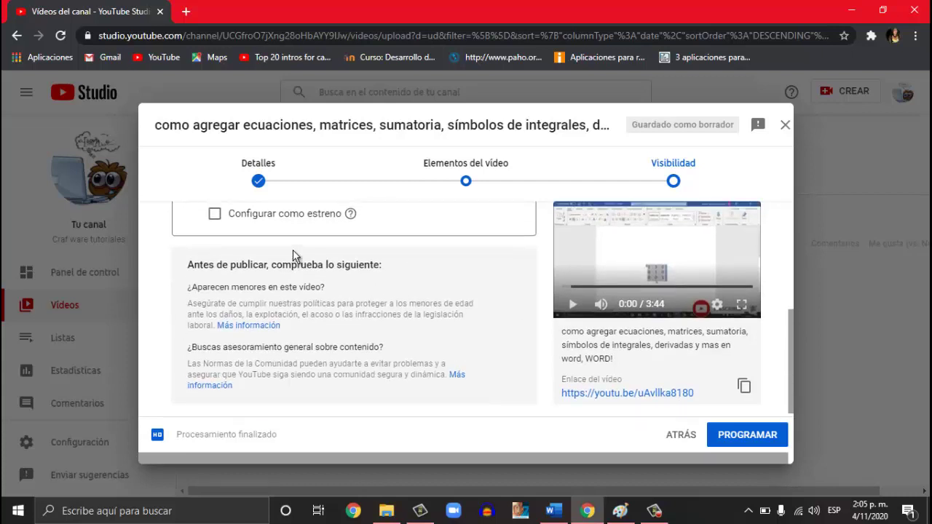
{"action": "scroll", "coordinate": [294, 251], "scroll_direction": "up", "scroll_amount": 3}
{"action": "scroll", "coordinate": [292, 250], "scroll_direction": "down", "scroll_amount": 3}
{"action": "scroll", "coordinate": [248, 235], "scroll_direction": "up", "scroll_amount": 2}
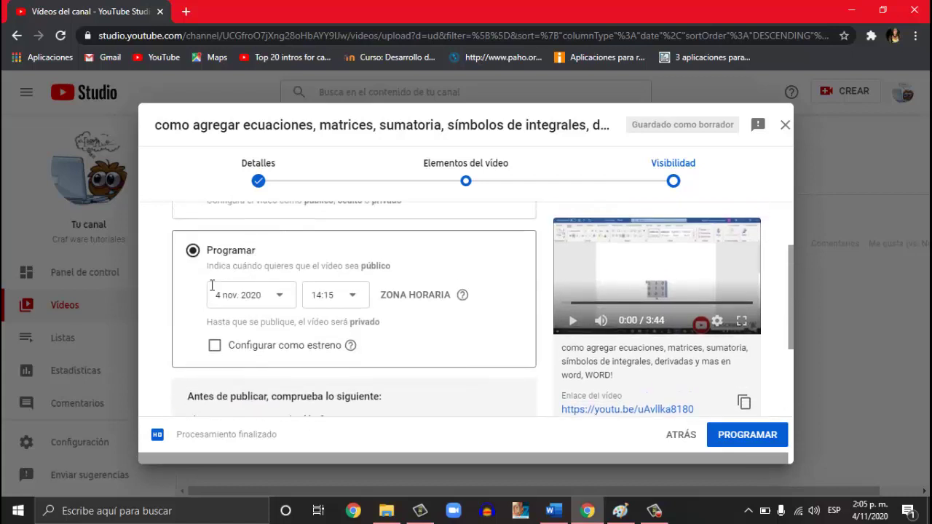
{"action": "scroll", "coordinate": [547, 359], "scroll_direction": "down", "scroll_amount": 2}
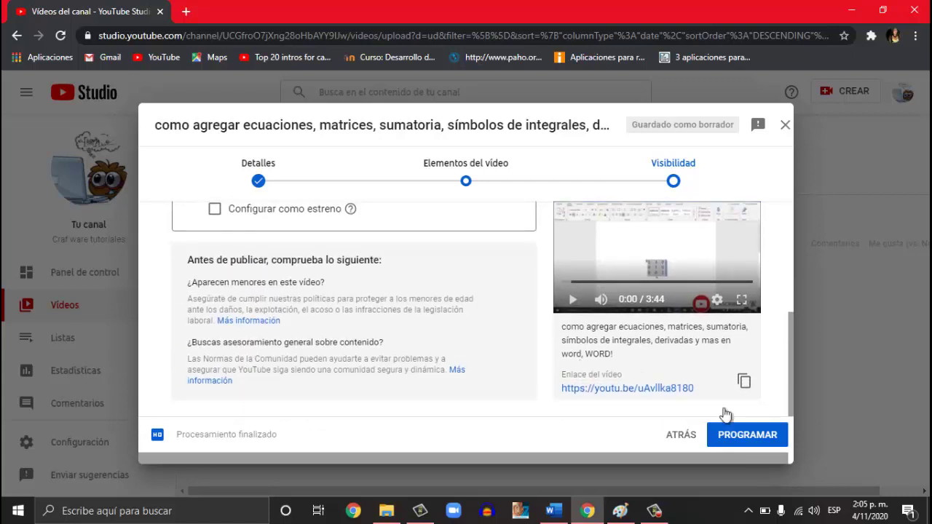
Submit the video's scheduled publication and close the confirmation dialog
{"action": "left_click", "coordinate": [757, 434]}
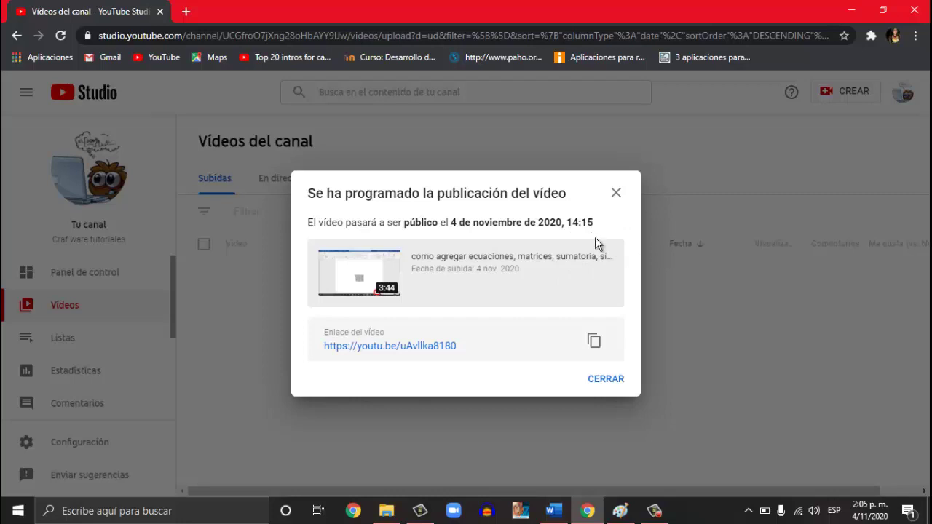
{"action": "left_click", "coordinate": [603, 381]}
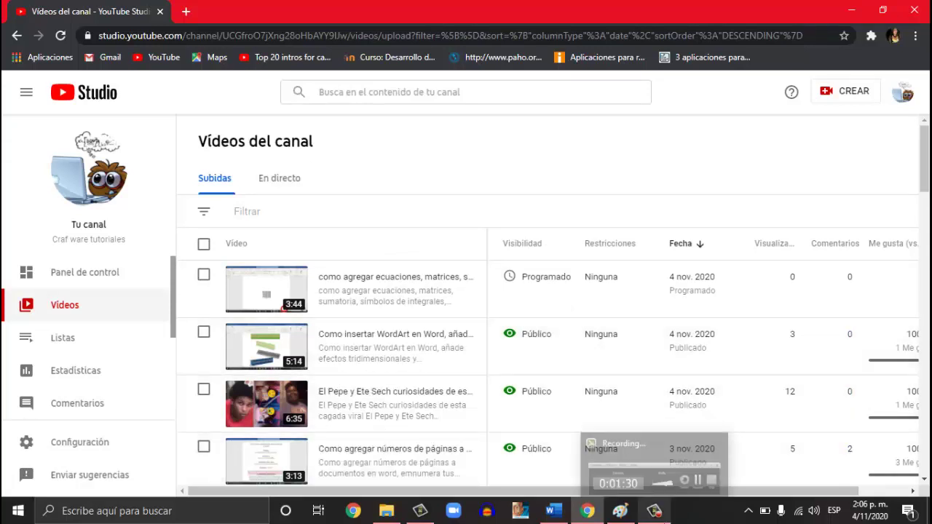
{"action": "left_click", "coordinate": [653, 510]}
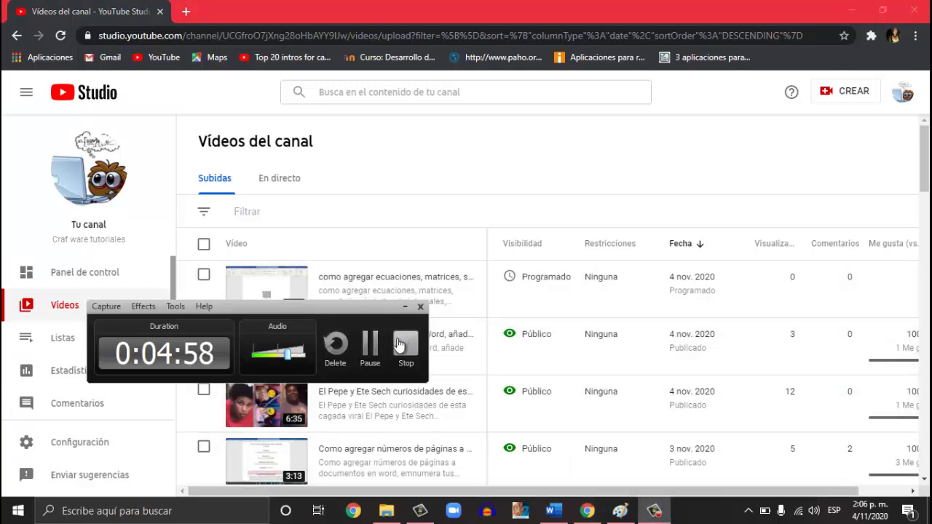